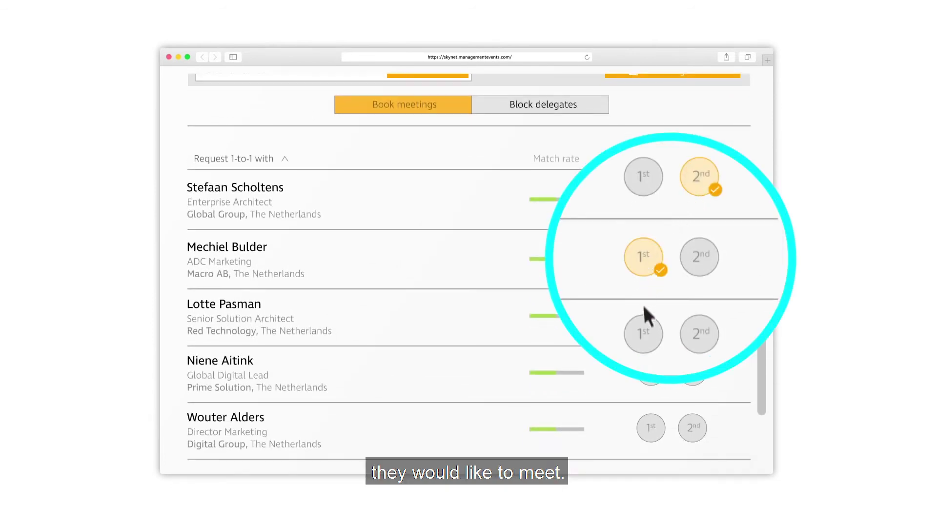
click(645, 349)
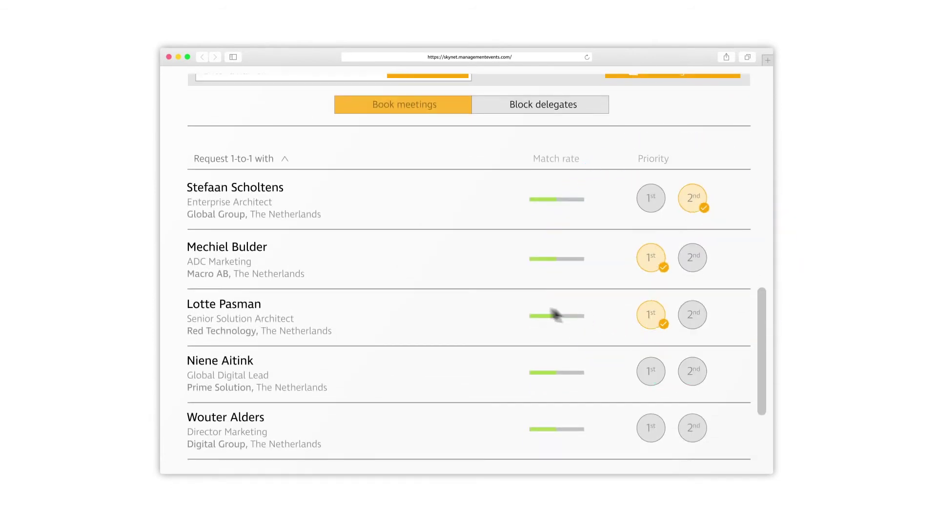
click(201, 242)
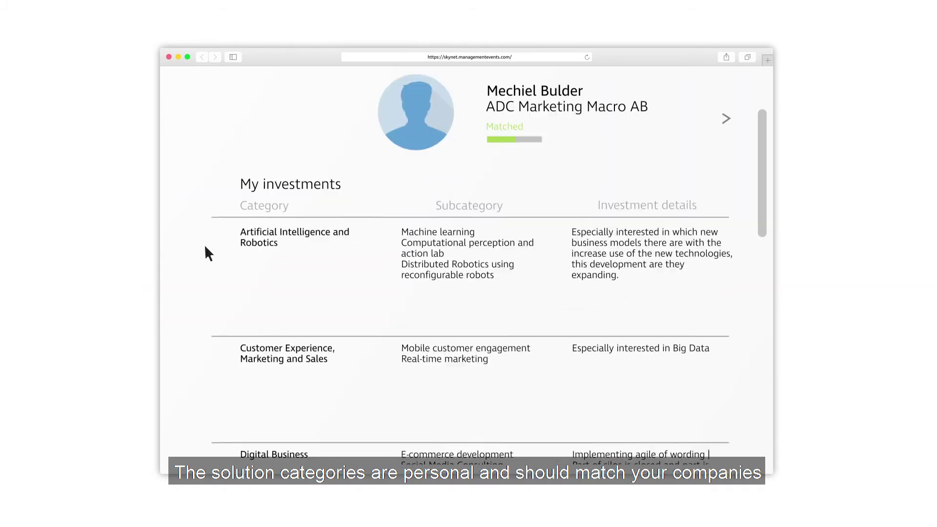
scroll(205, 249, down, 3)
scroll(205, 245, down, 2)
scroll(205, 246, down, 1)
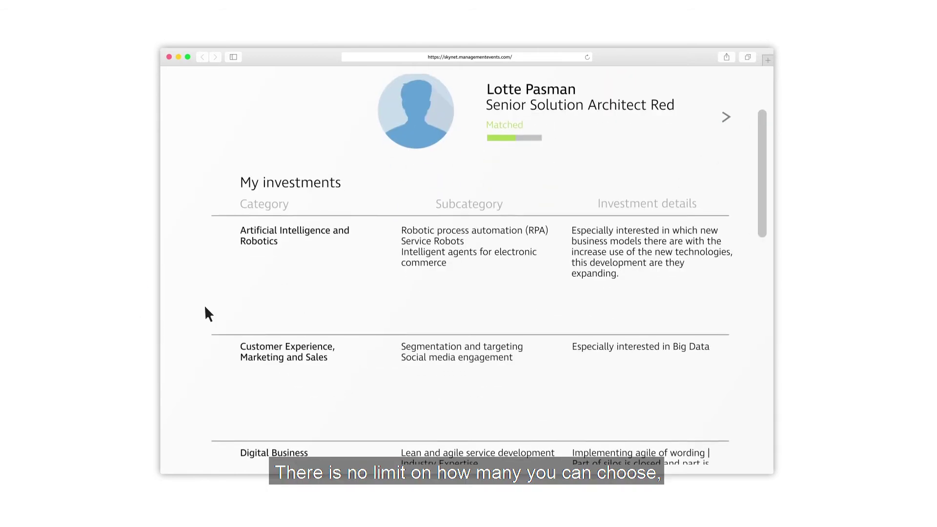
scroll(205, 307, down, 1)
scroll(205, 308, down, 1)
scroll(205, 308, down, 1)
scroll(204, 314, down, 1)
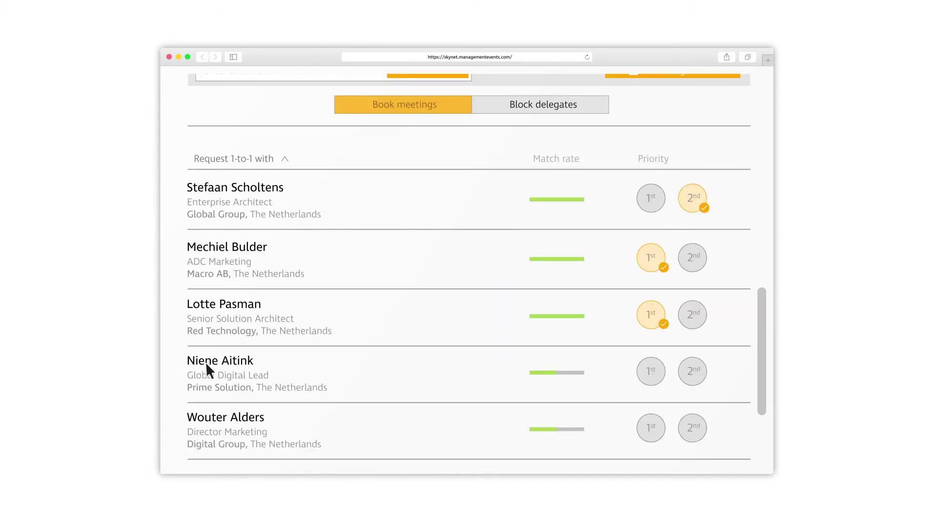
scroll(206, 364, up, 1)
scroll(206, 363, up, 2)
scroll(206, 363, up, 1)
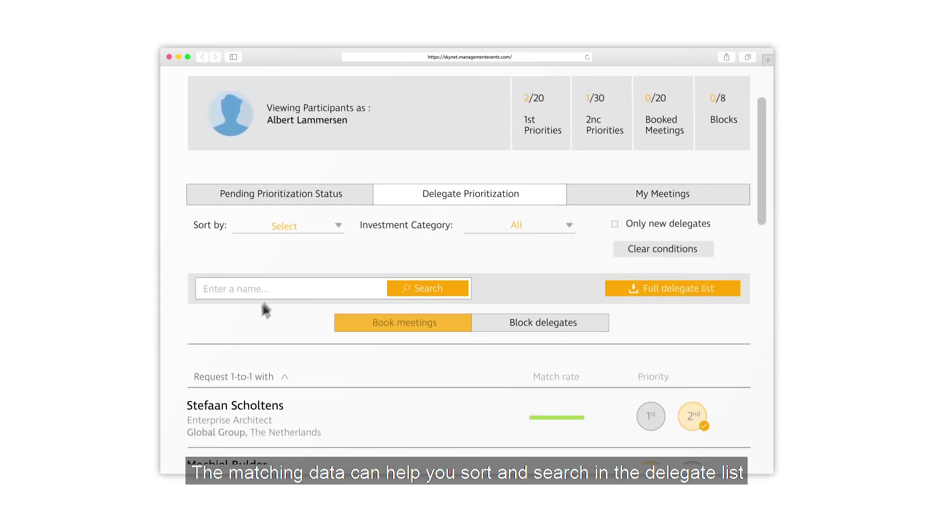
- Sort delegates by Investments and filter by the Analytics strategy category
click(336, 224)
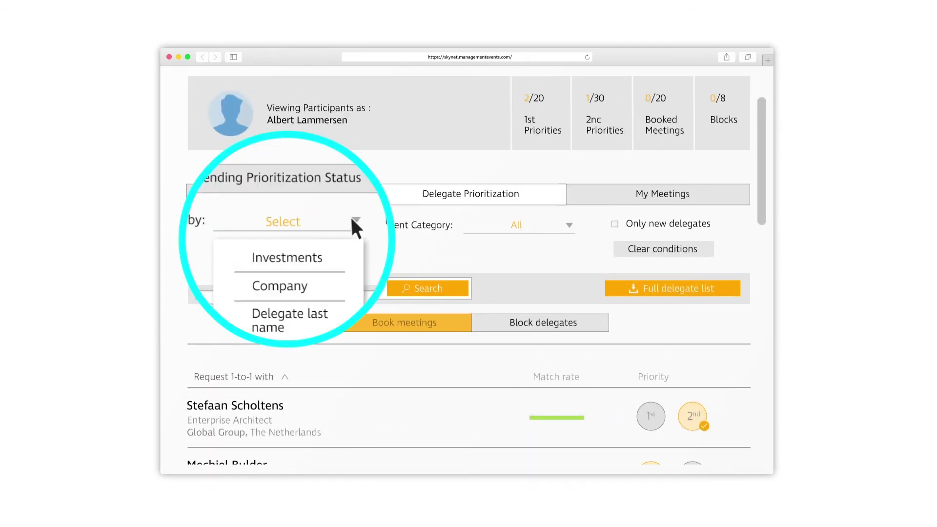
click(286, 256)
click(565, 225)
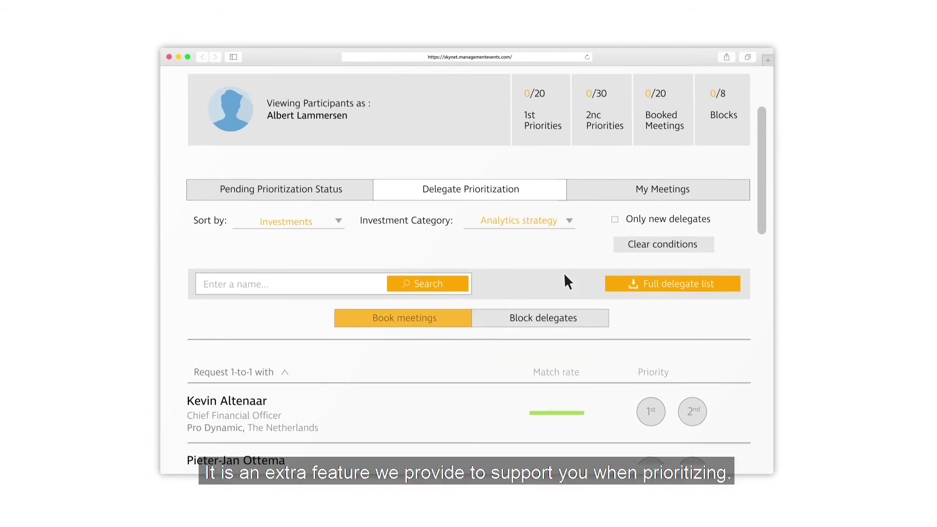
scroll(563, 282, down, 5)
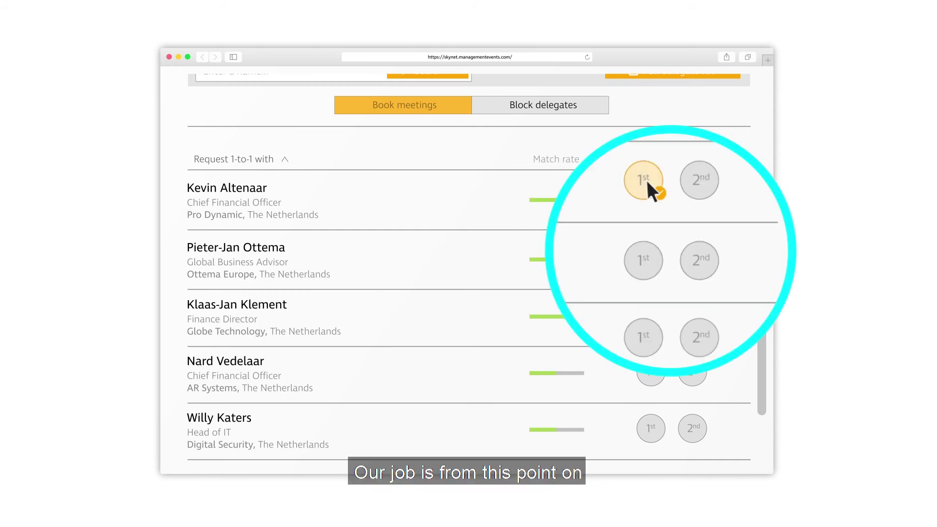
click(648, 266)
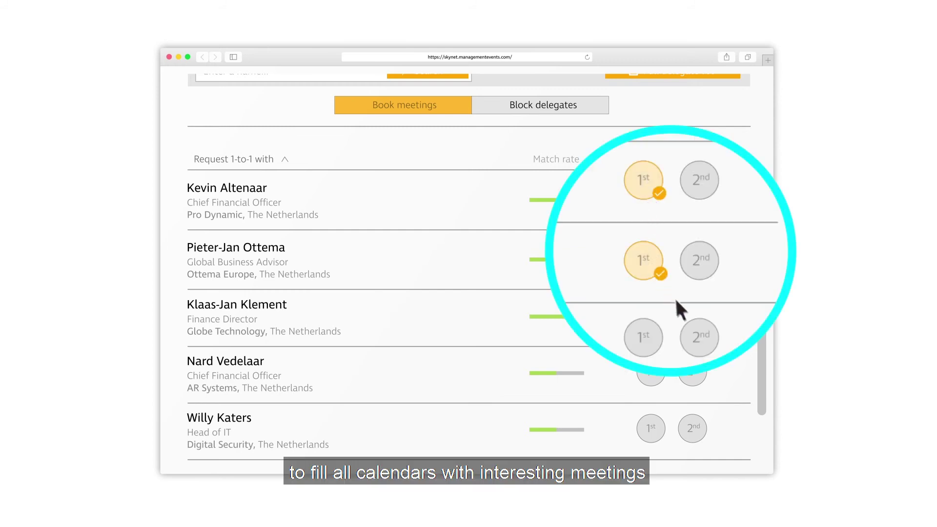
click(699, 322)
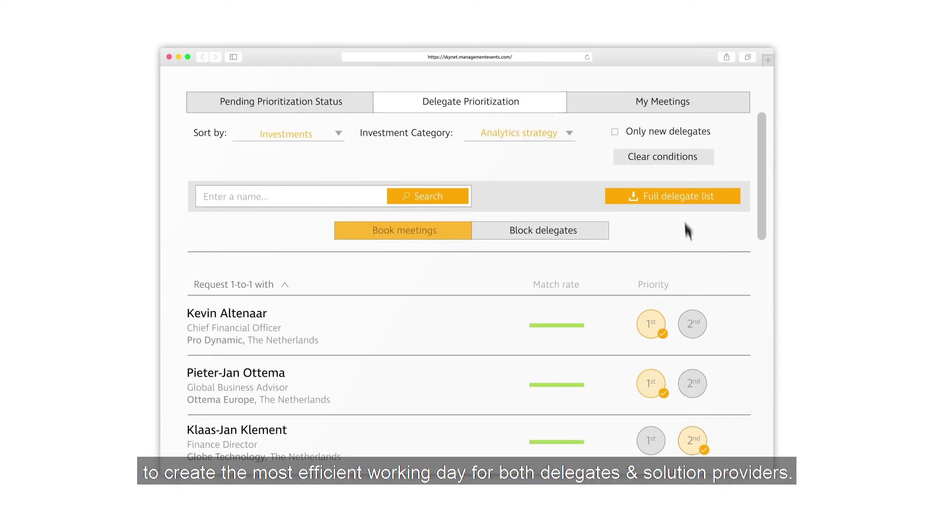
click(663, 97)
scroll(664, 95, down, 2)
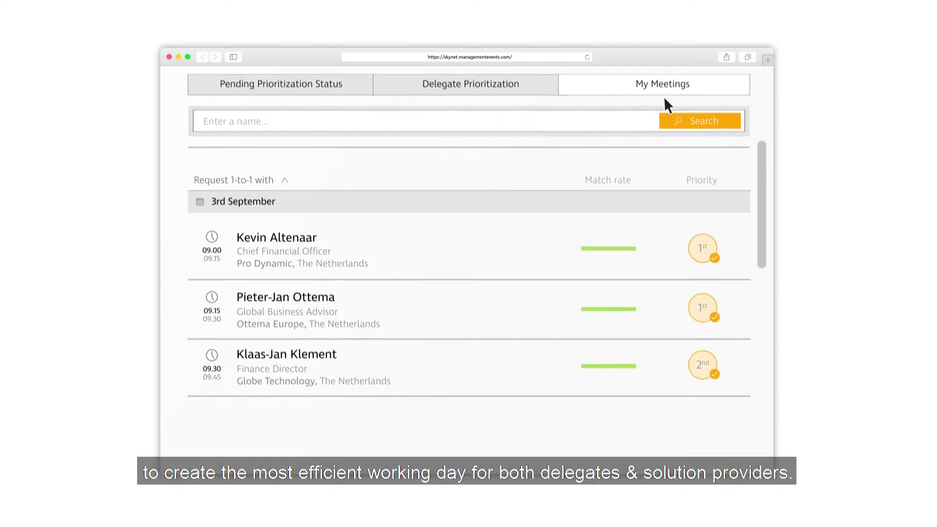
scroll(663, 98, down, 1)
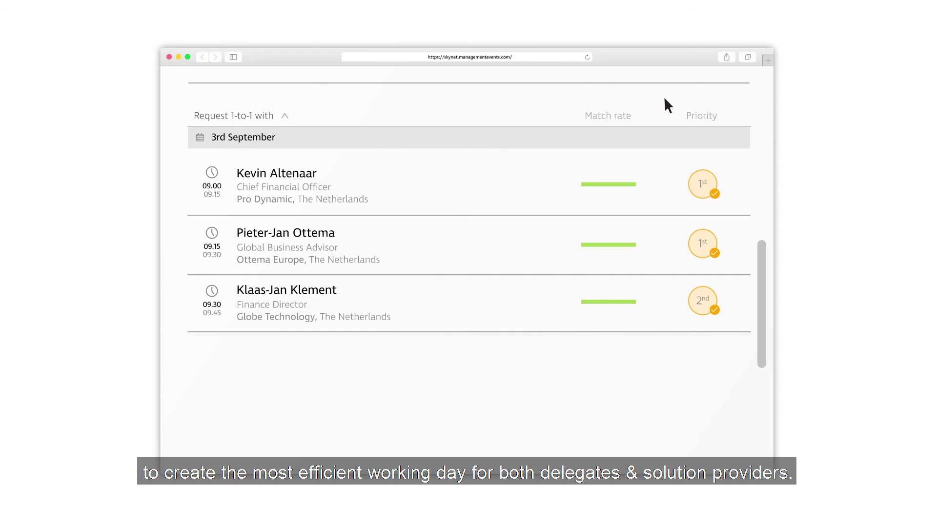